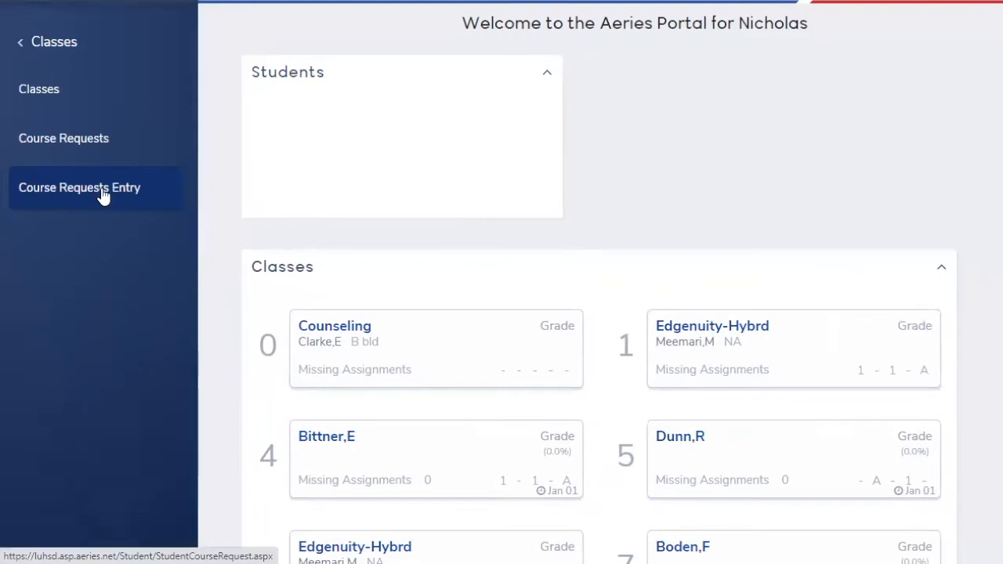
Open the course requests entry page, search for "English" and request P-English 11 (3050) as a primary course.
left_click(102, 196)
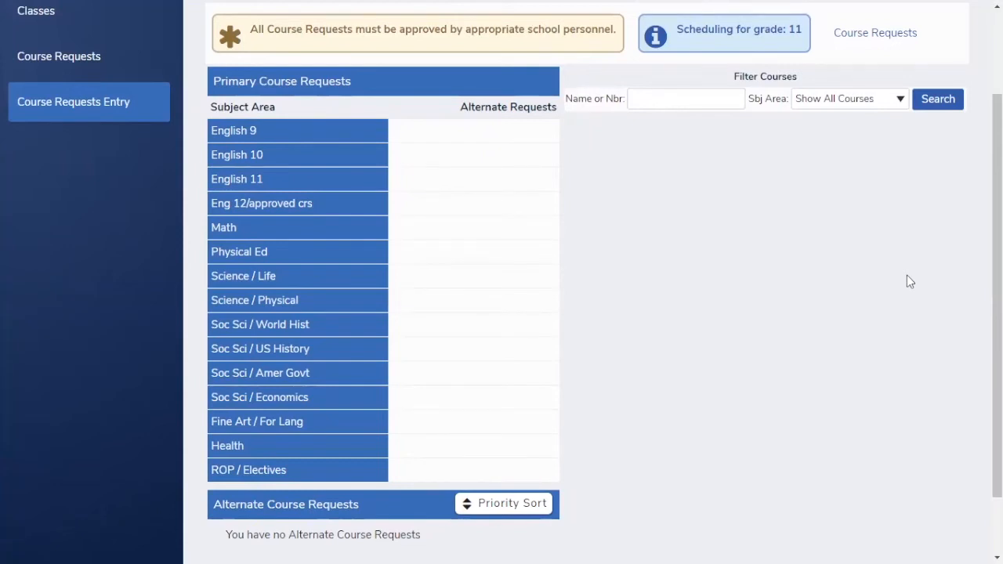
left_click(659, 102)
type("Engli")
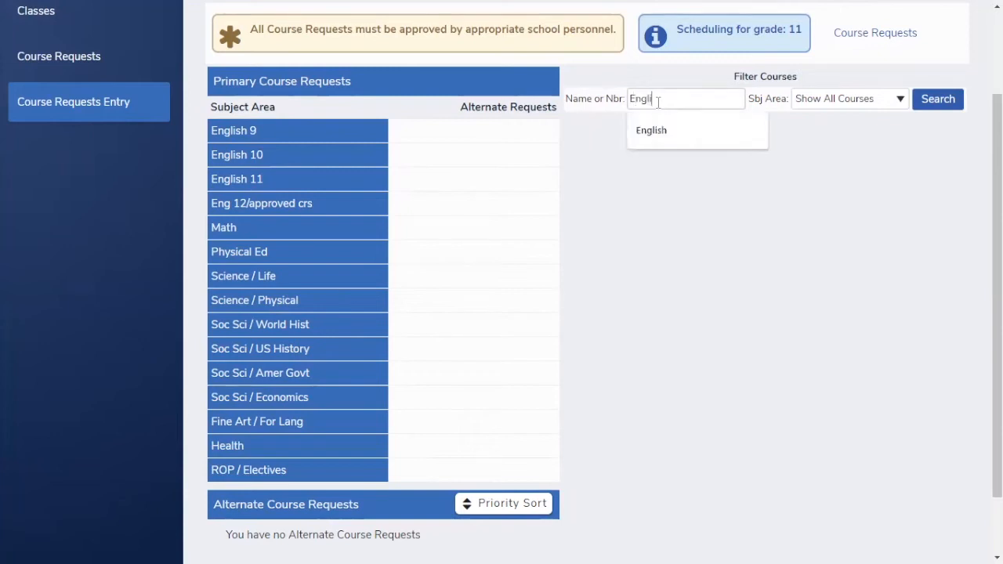
type("shh")
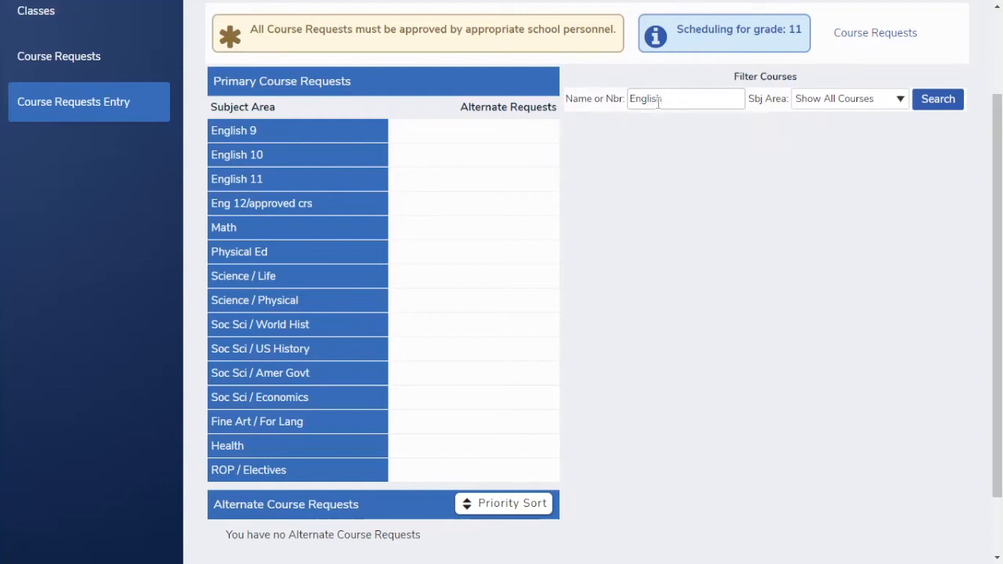
key("Return")
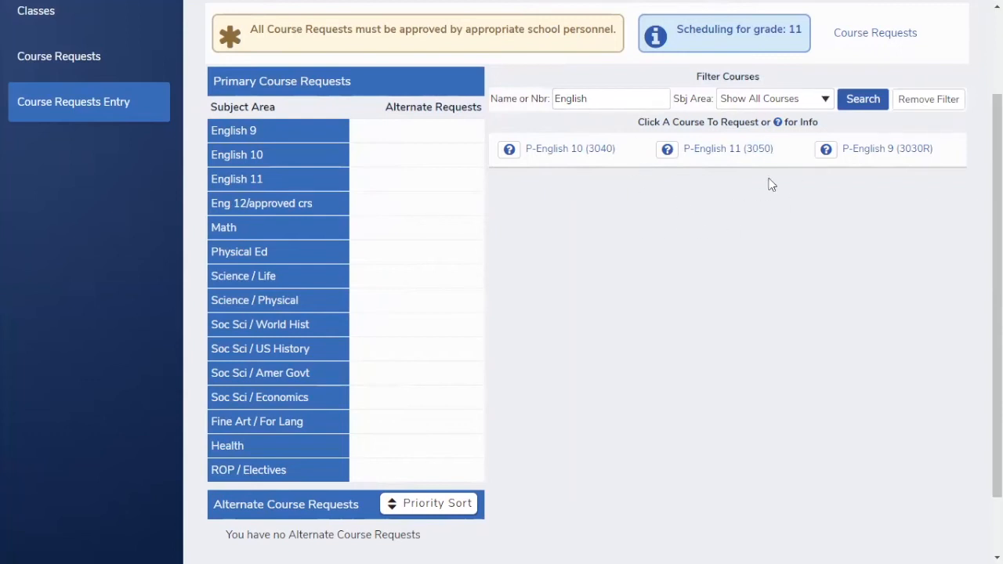
left_click(726, 155)
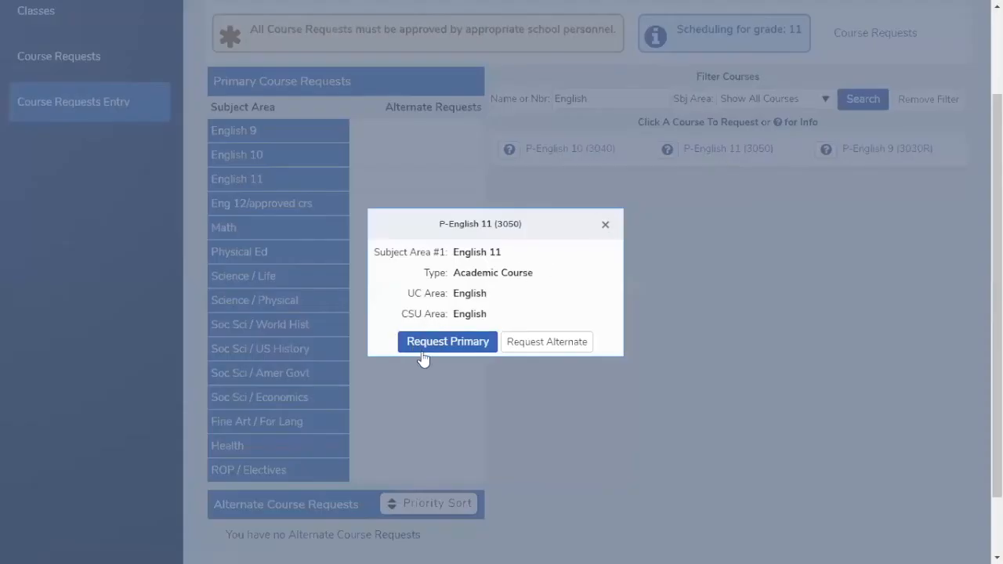
left_click(444, 345)
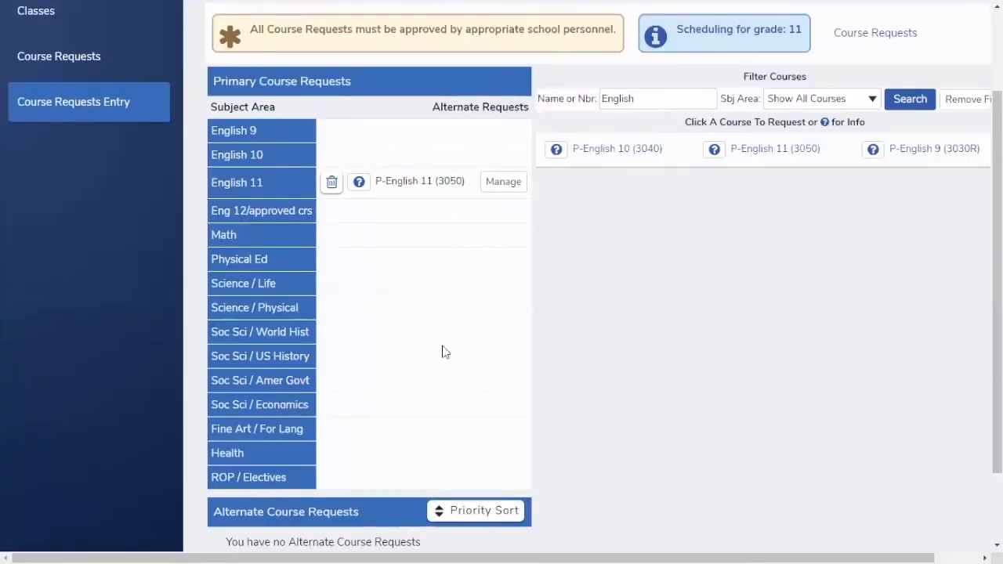
Search the courses for "U.S" and request P-U.S. Hist (5280) as a primary course.
double_click(646, 94)
type("U.S")
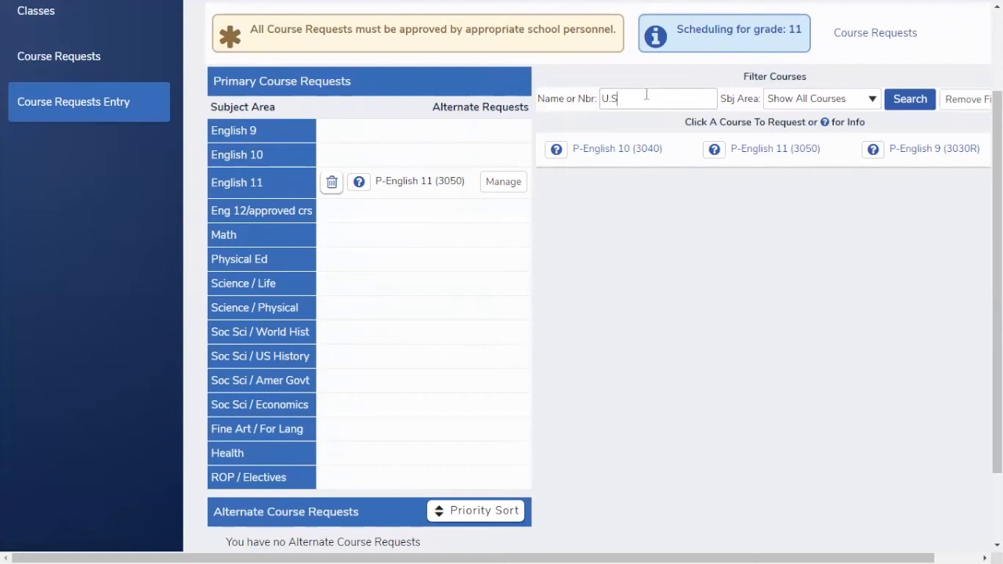
key("Return")
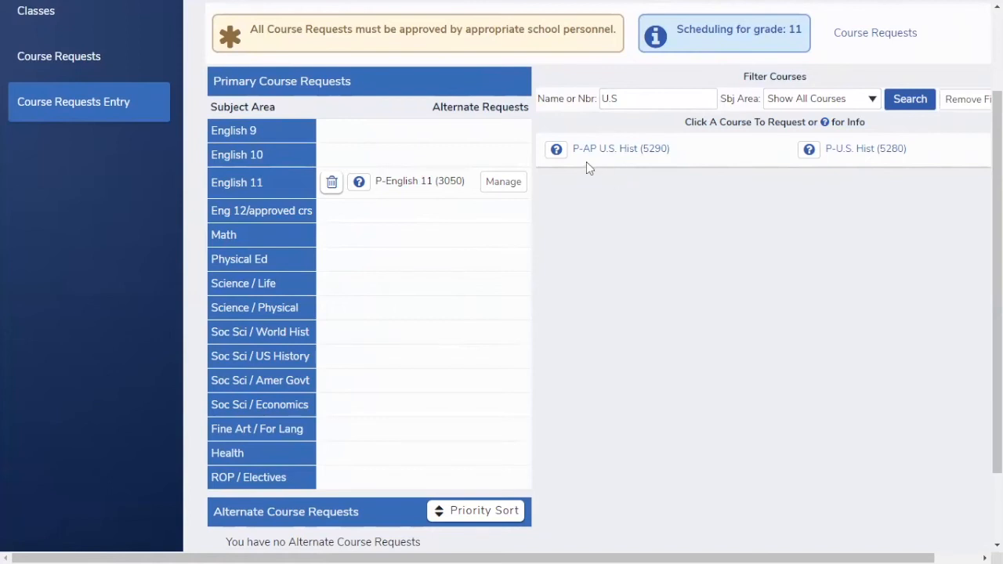
left_click(876, 156)
left_click(457, 341)
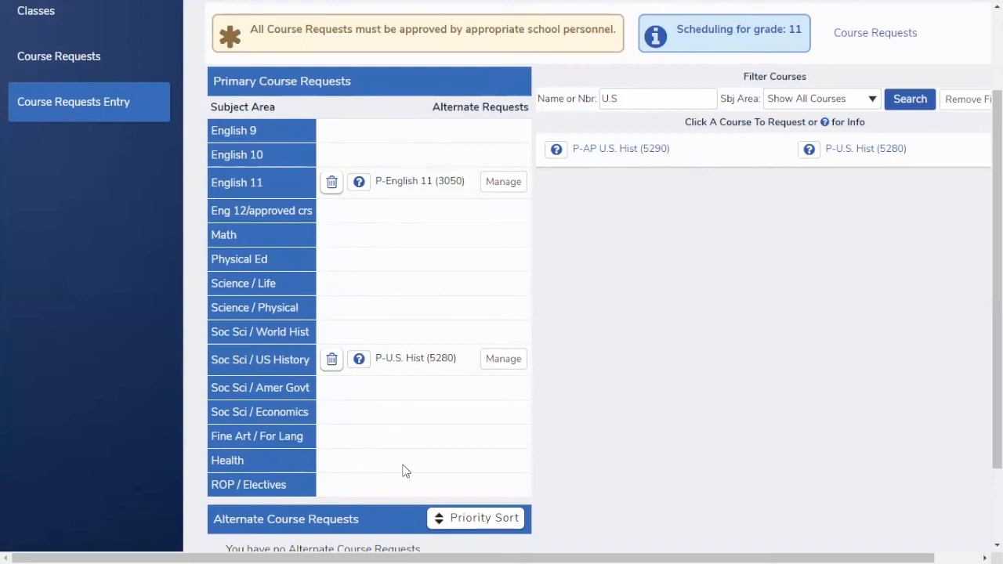
Search the courses for "algebra" and request P-Algebra 2 (4690) as a primary course.
double_click(689, 99)
key("BackSpace")
key("BackSpace")
key("BackSpace")
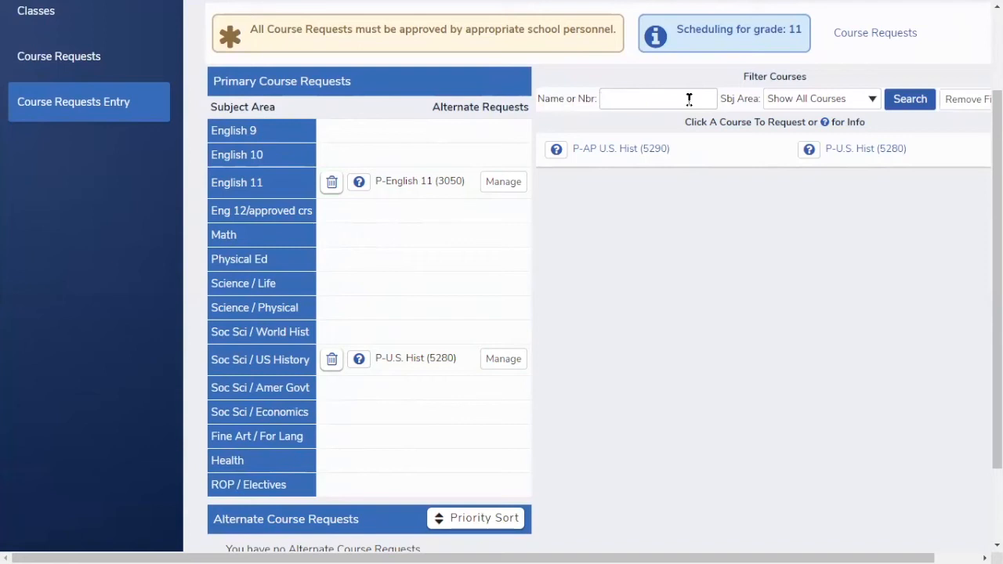
type("algebra")
left_click(854, 148)
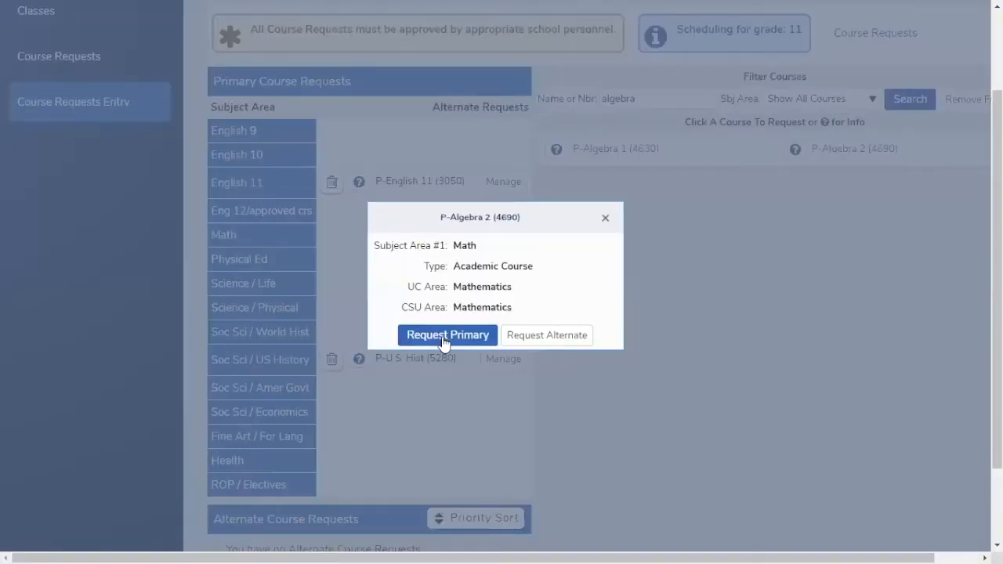
left_click(448, 337)
Search the courses for "psych" and request P-AP Psychology (5397) as a primary course.
type("psych")
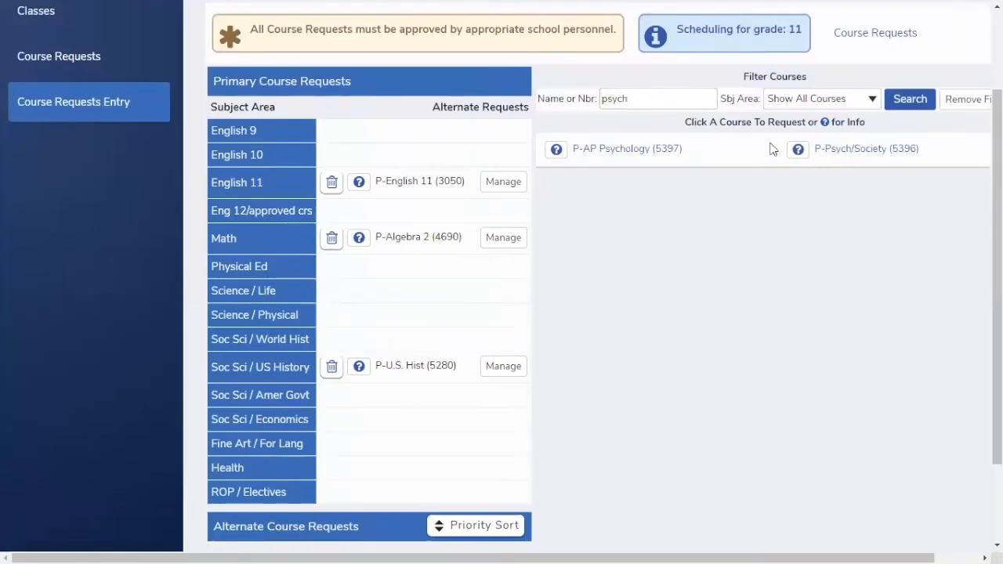
left_click(643, 149)
left_click(446, 334)
Search the courses for "journ" and request P-Journalism (3190) as a primary course.
left_click(657, 96)
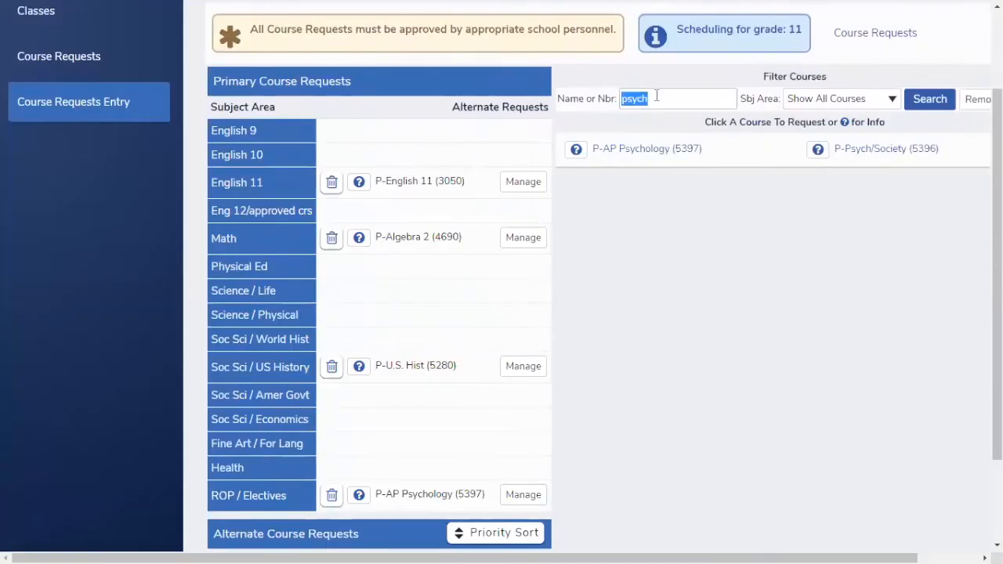
type("journ")
left_click(637, 148)
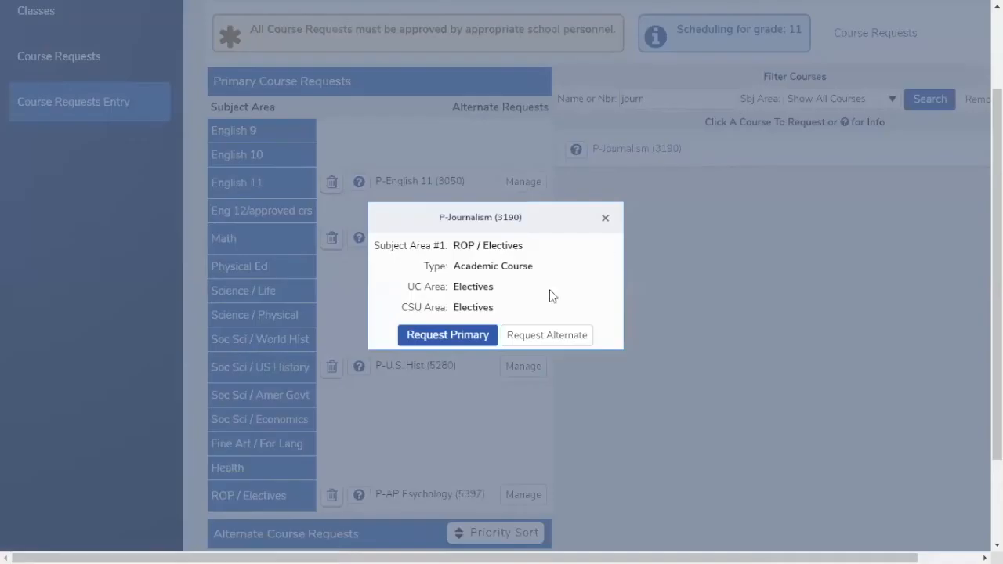
left_click(448, 335)
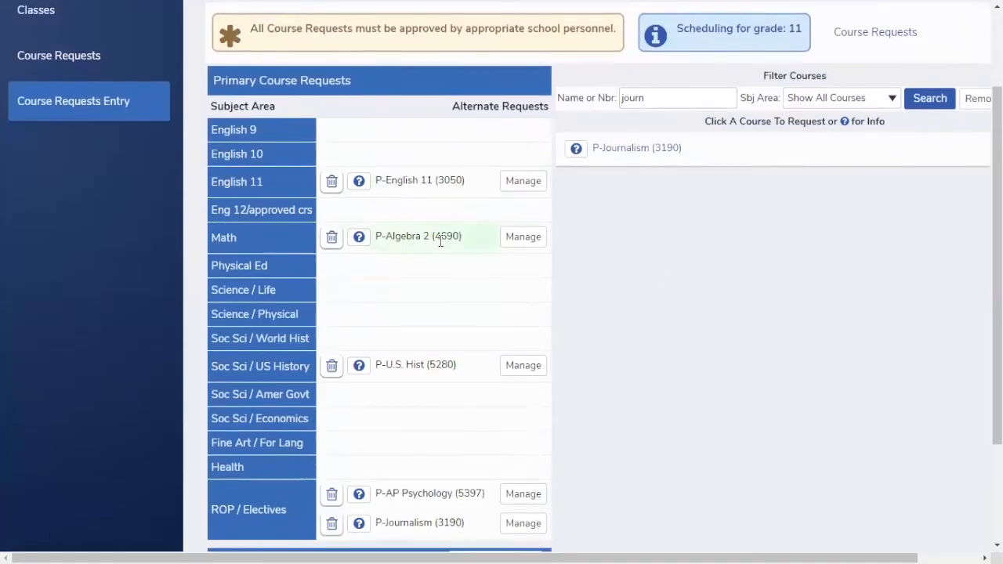
Search the courses for "phys" and request P-Physcs/Unvrse (5165) as a primary course.
left_click(661, 98)
type("phys")
left_click(940, 148)
left_click(448, 337)
left_click(655, 98)
type("athlet")
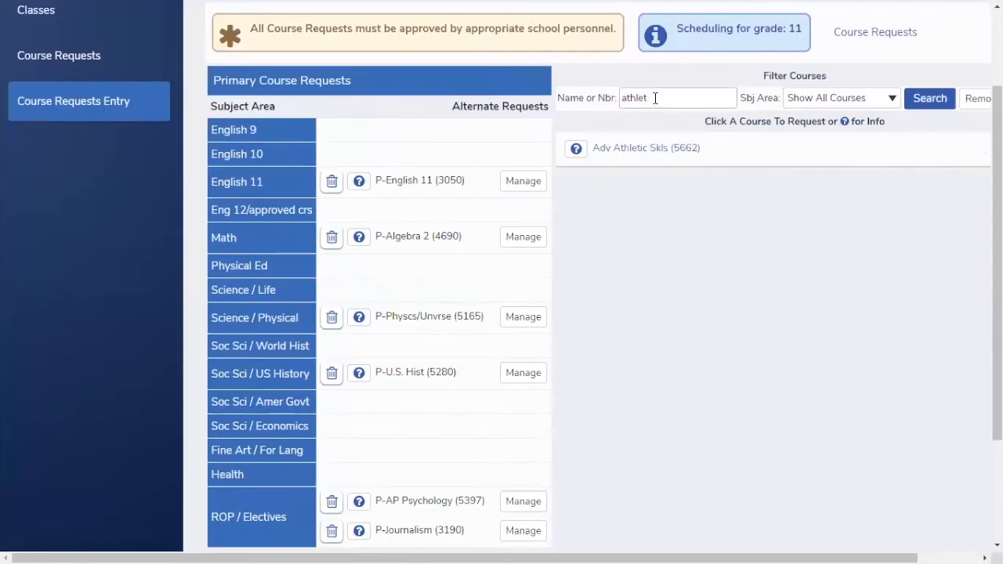
key("BackSpace")
key("BackSpace")
key("BackSpace")
key("BackSpace")
key("BackSpace")
key("BackSpace")
Find the course by number 5660 and request P-SportsMgmt as a primary course.
type("5660")
left_click(633, 156)
left_click(462, 378)
Search the courses for "Spanish" and request P-Spanish 3 (3630) as a primary course.
scroll(502, 325, "down", 1)
double_click(666, 63)
type("Spanish")
left_click(776, 118)
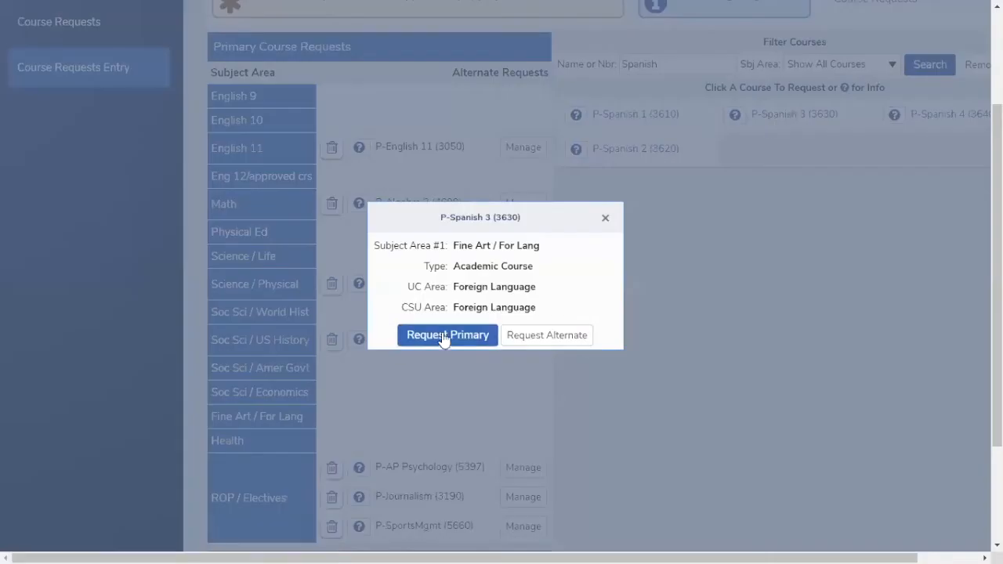
left_click(444, 337)
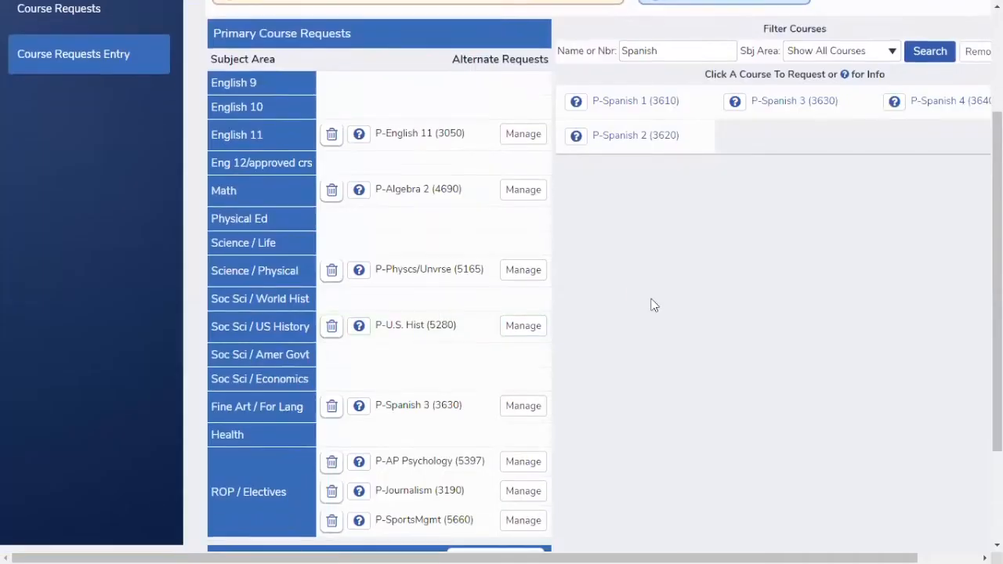
double_click(667, 47)
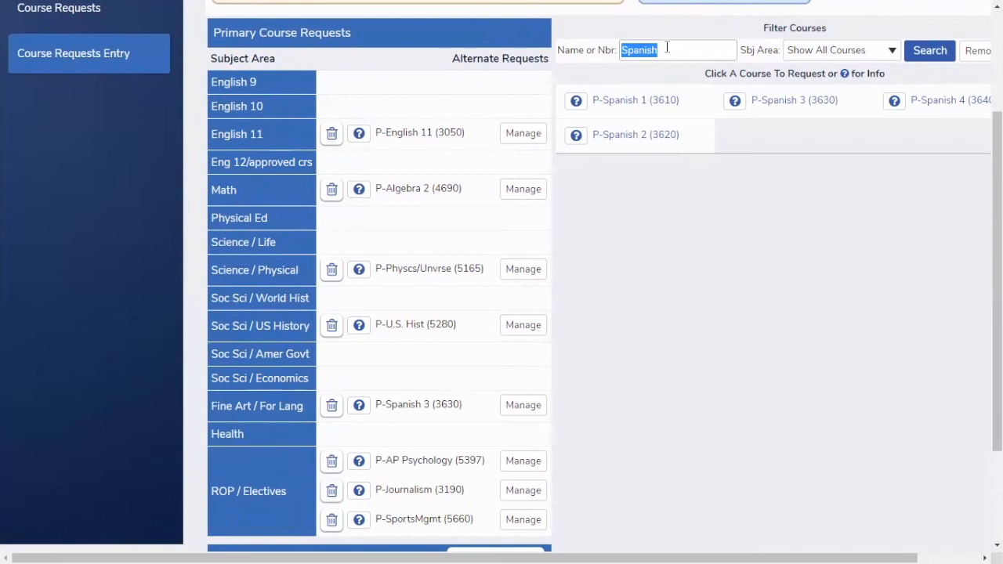
type("art")
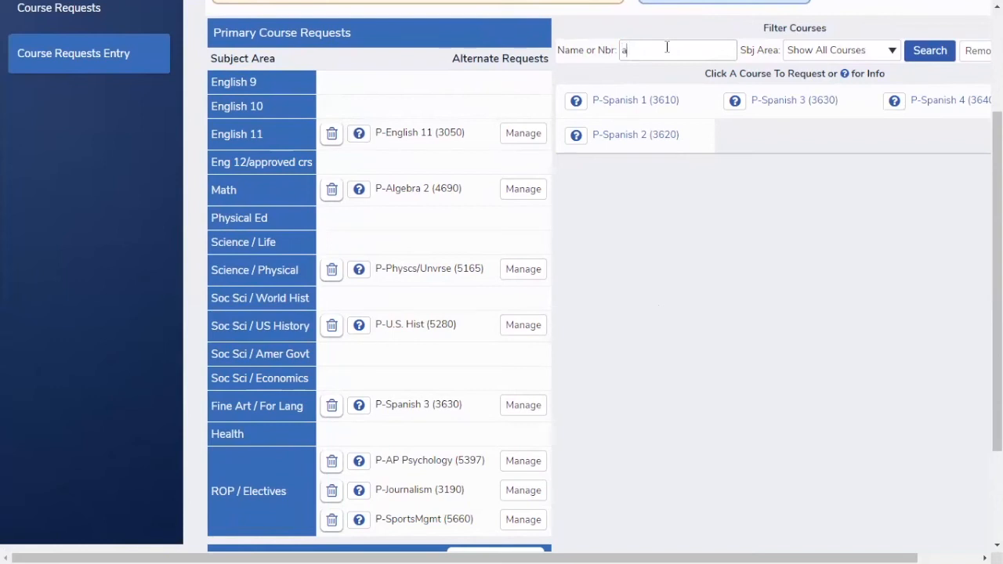
key("Return")
Find the course by number 5276 and request P-AfrAmer Hist1 as an alternate course.
type("5")
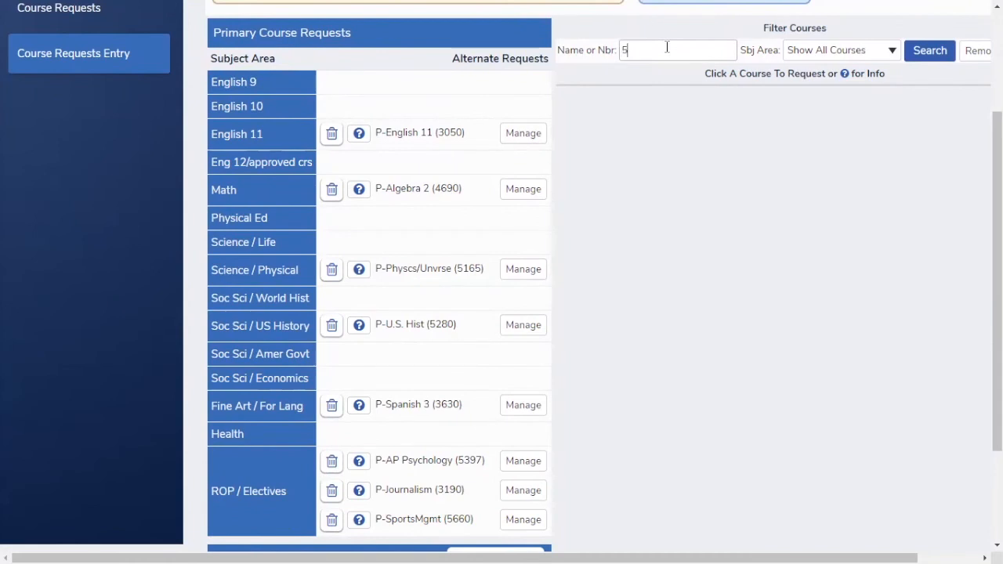
type("276")
key("Return")
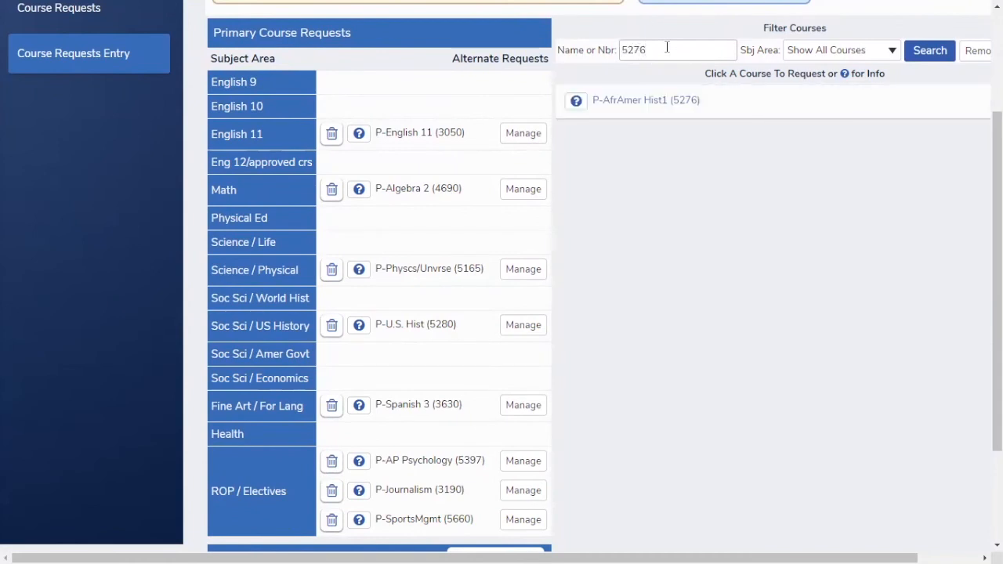
left_click(657, 99)
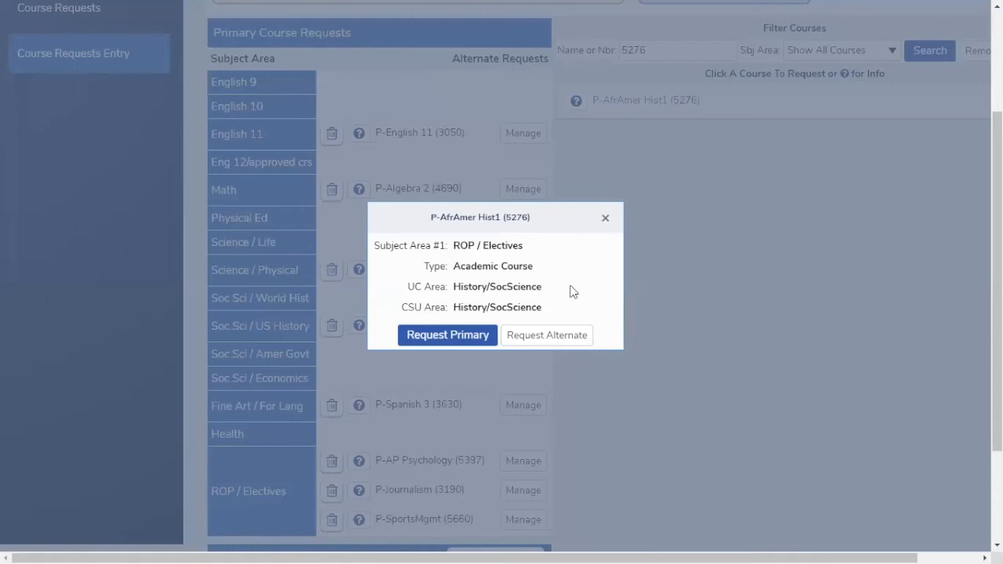
left_click(561, 348)
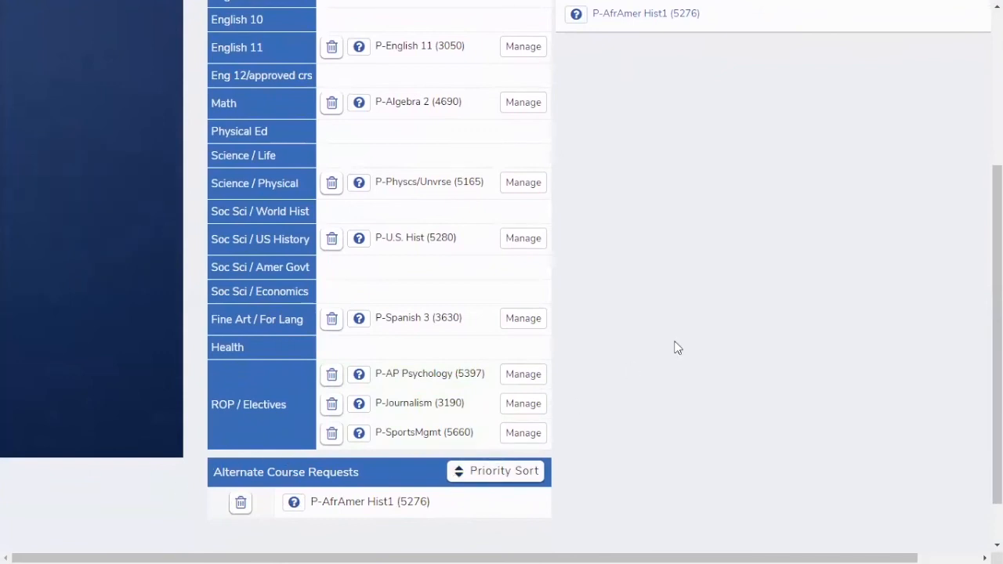
Find the course by number 3178 and request Poetry as an alternate course.
scroll(678, 348, "up", 2)
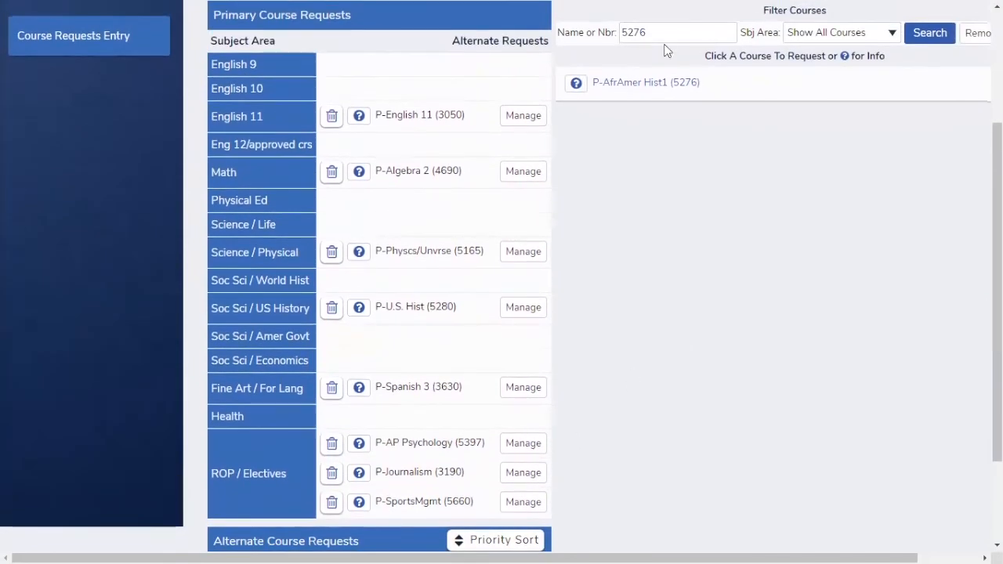
double_click(665, 27)
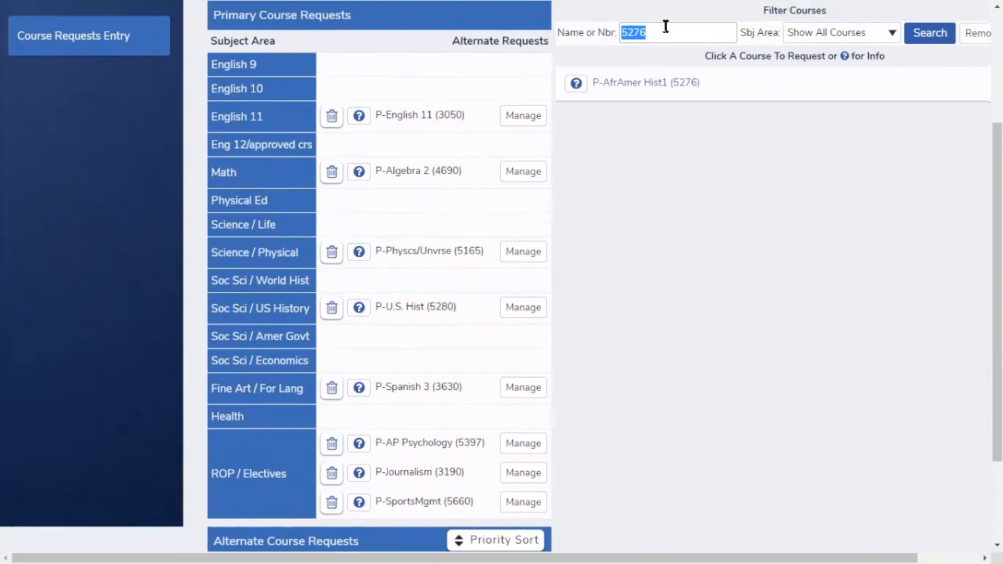
type("3178")
key("Return")
left_click(643, 83)
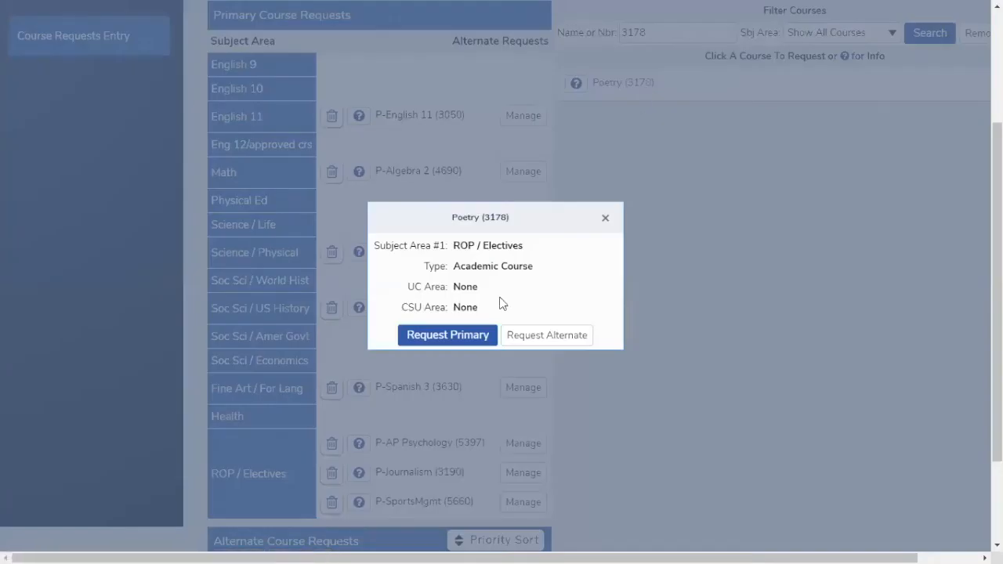
left_click(533, 336)
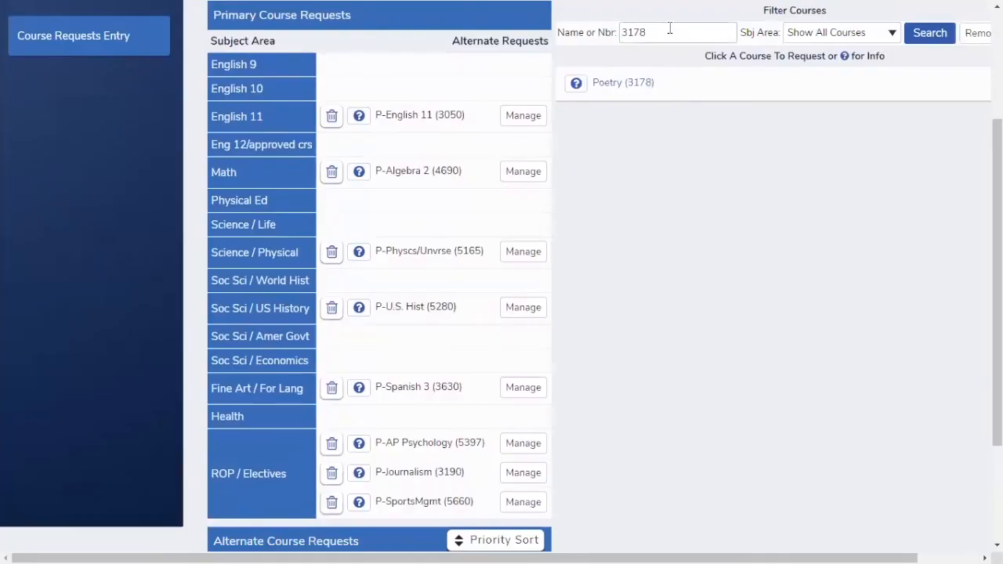
Find the course by number 6176 and request P-Theatre Arts III as an alternate course.
double_click(670, 31)
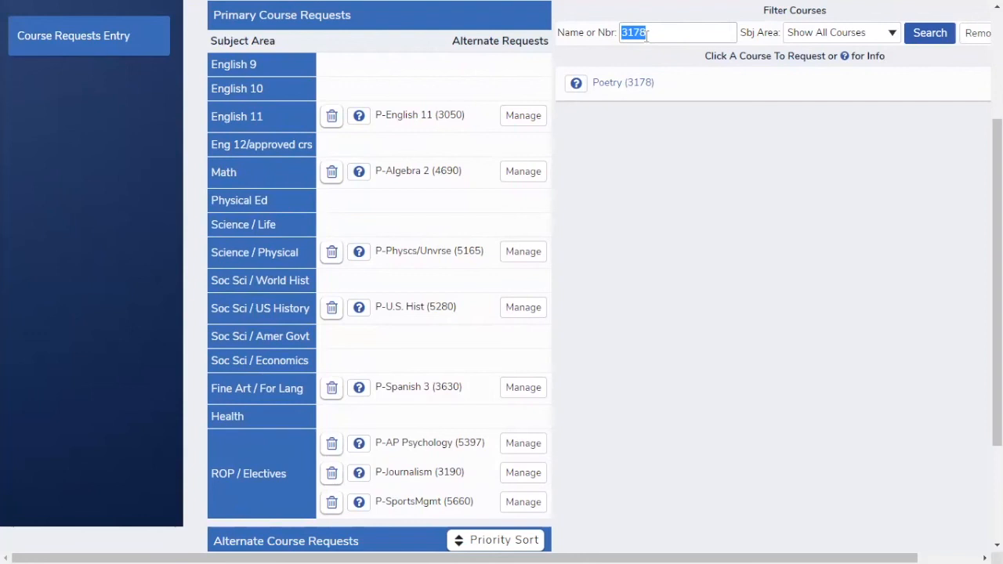
type("6176")
key("Return")
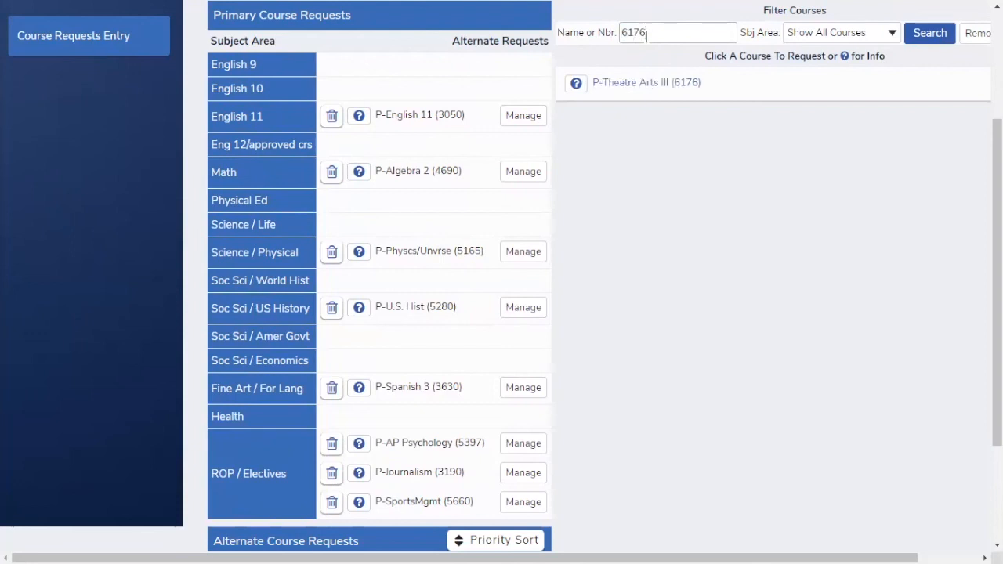
left_click(657, 89)
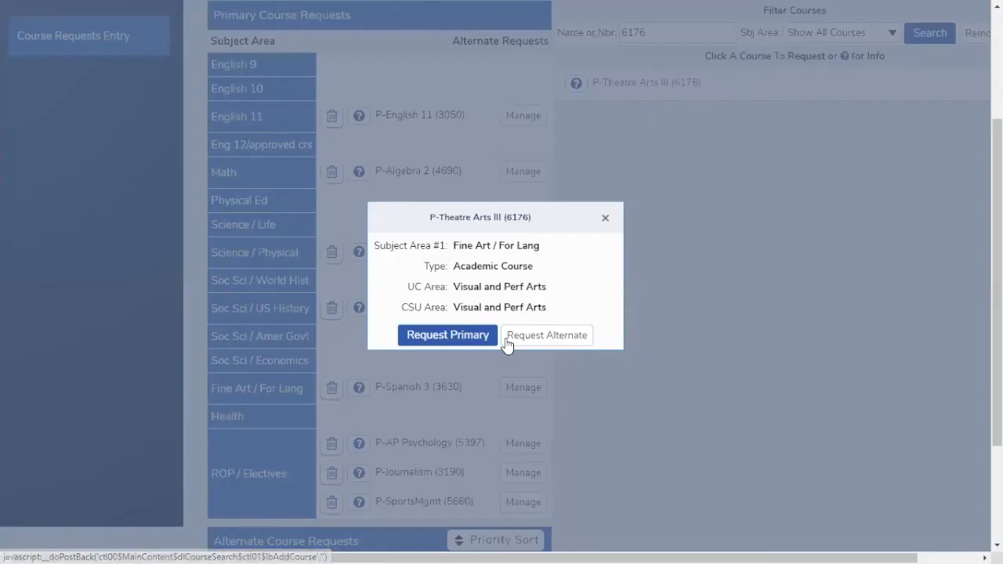
left_click(528, 336)
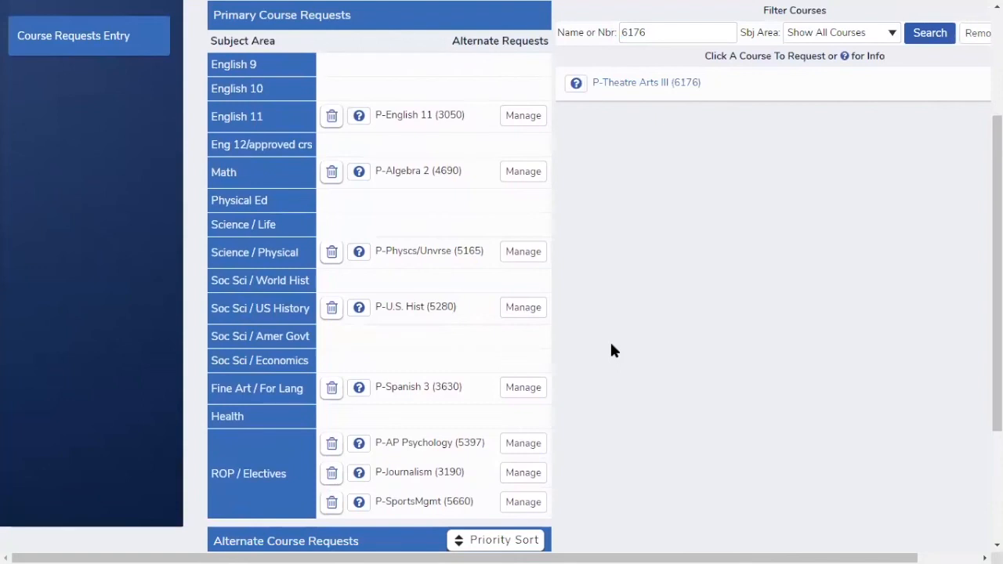
scroll(612, 350, "down", 2)
scroll(612, 349, "down", 2)
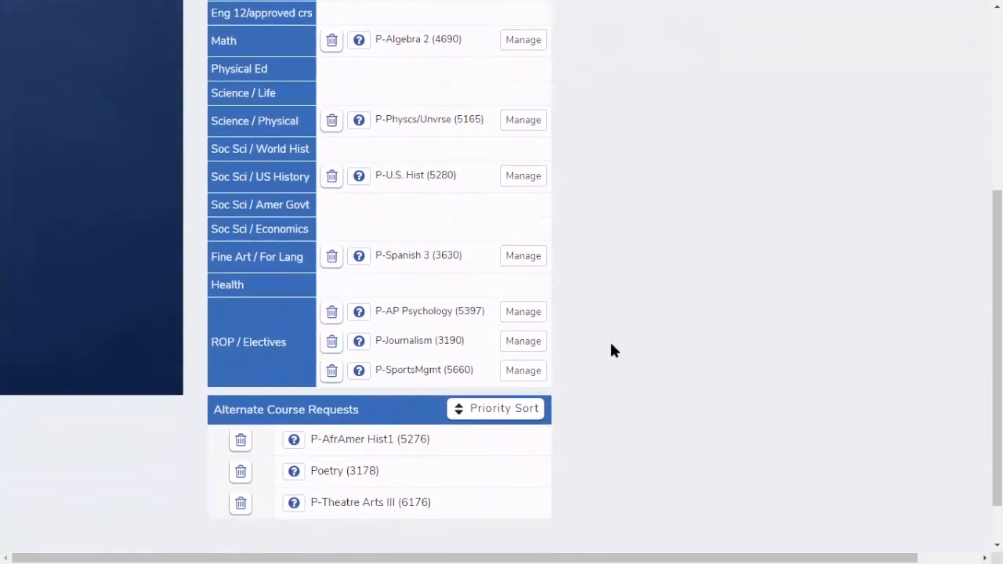
scroll(613, 351, "up", 2)
scroll(614, 350, "up", 2)
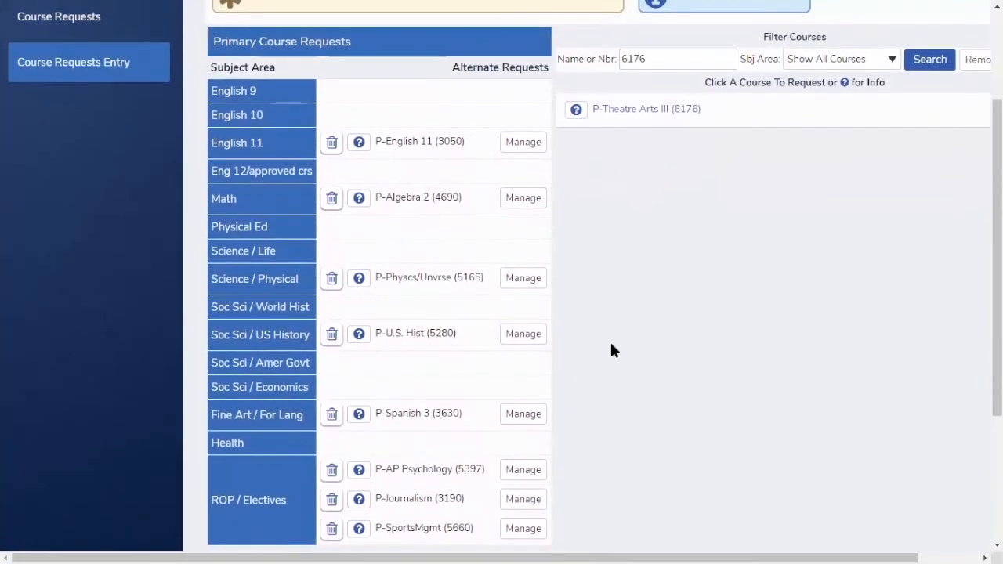